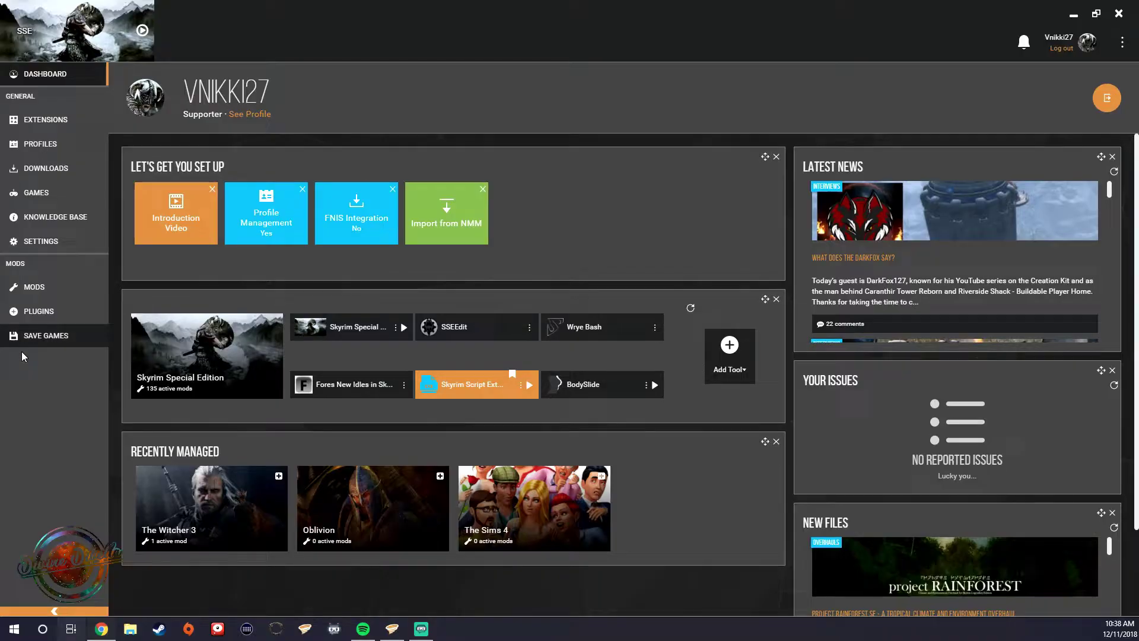
Step: Show the Mods settings with staging folder D:\VortexGames\Vortex\{GAME} and Hardlink Deployment
{"action": "left_click", "coordinate": [50, 241]}
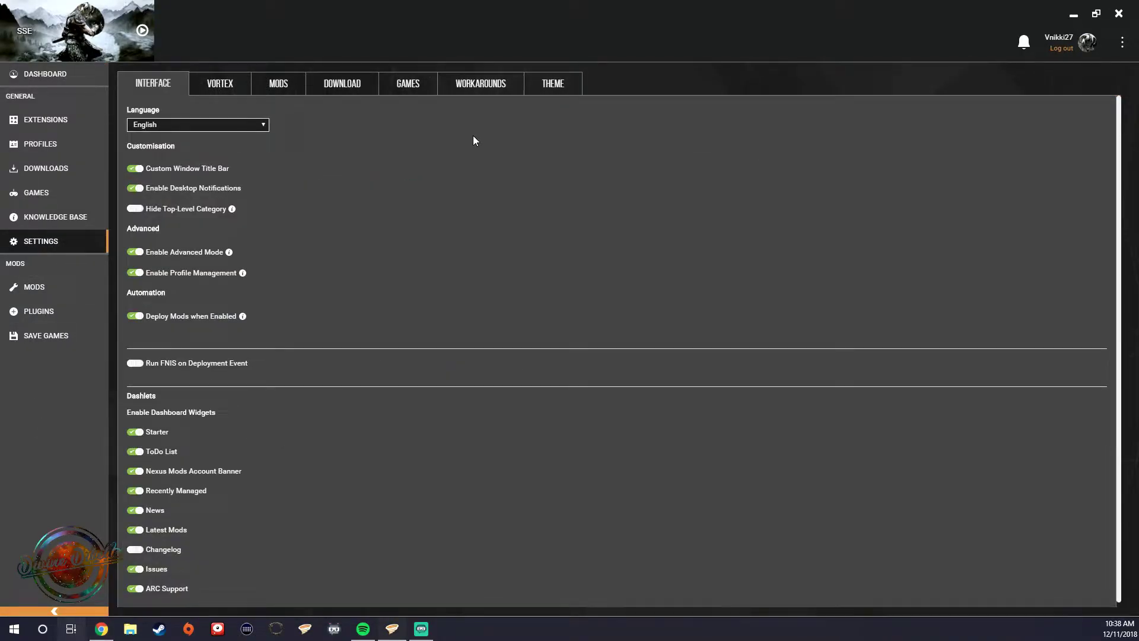
{"action": "left_click", "coordinate": [278, 86]}
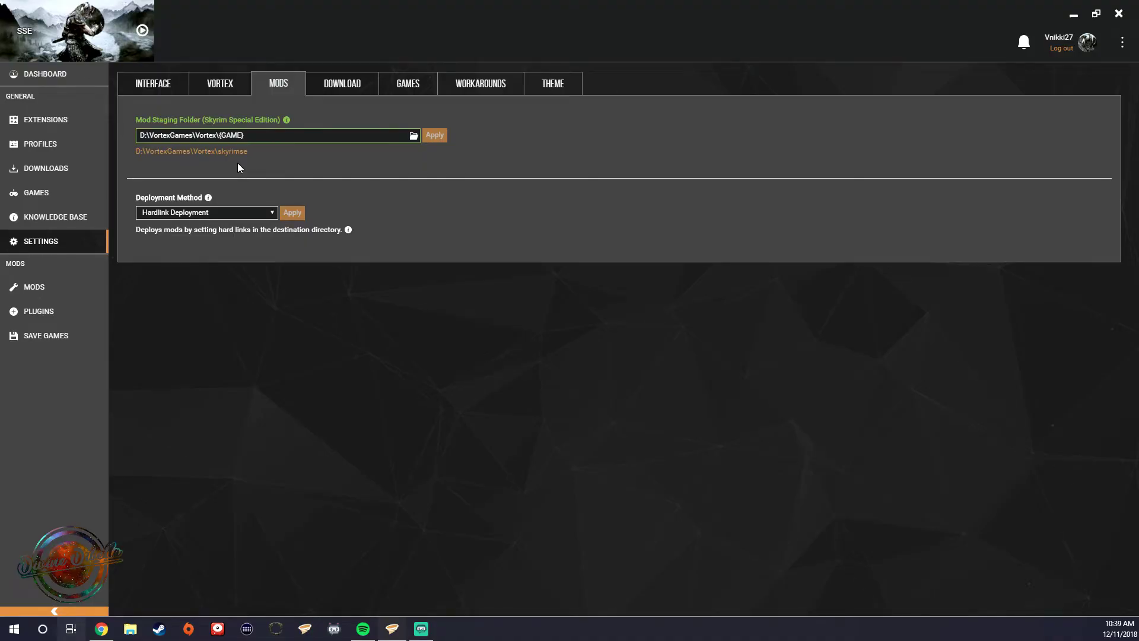
Step: Show the Download settings with folder D:\VortexGames\Vortex\downloads and 1 download thread
{"action": "left_click", "coordinate": [350, 84]}
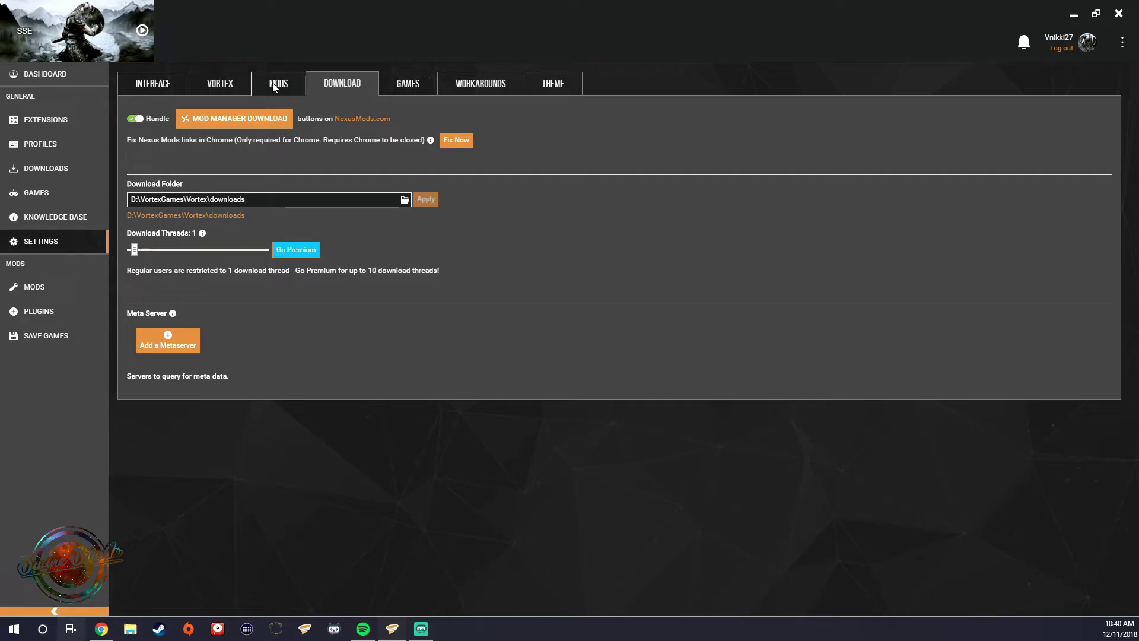
Step: Compare the staging path on Mods with the D:\VortexGames\Vortex\downloads folder on Download
{"action": "left_click", "coordinate": [273, 83]}
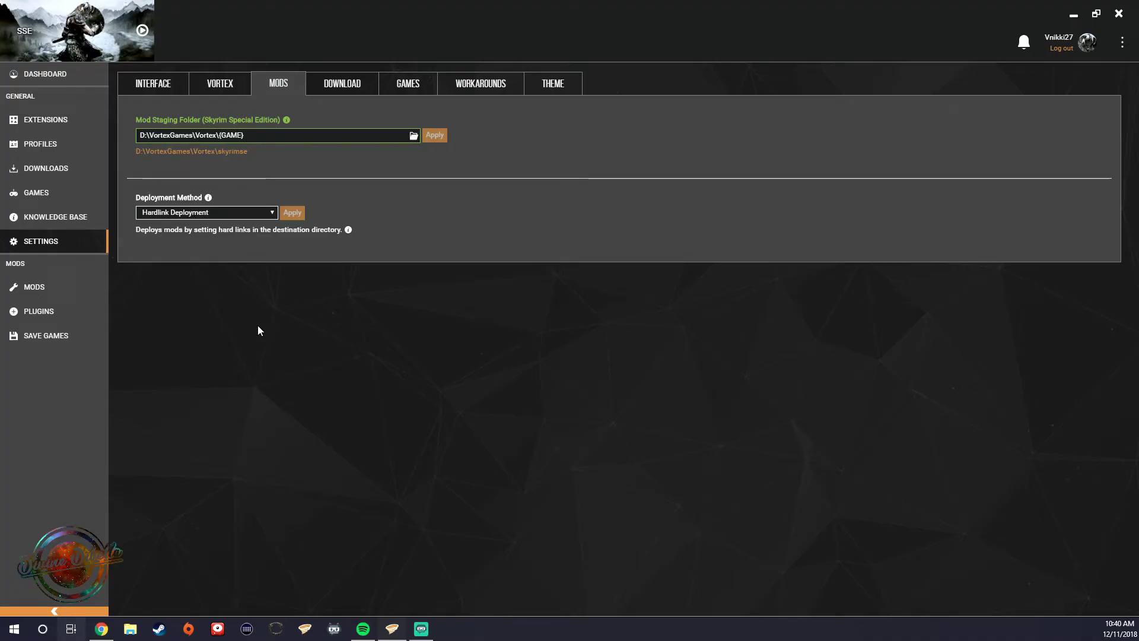
{"action": "left_click", "coordinate": [360, 85]}
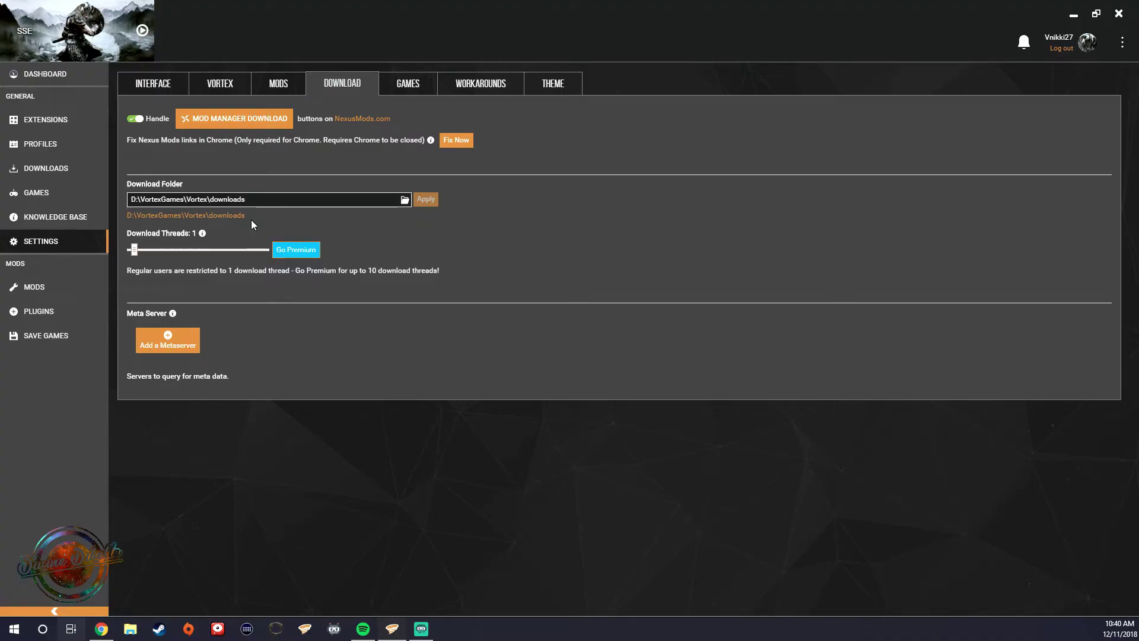
Step: Highlight the {GAME} placeholder ending the staging path, then return to Download settings
{"action": "left_click", "coordinate": [230, 88]}
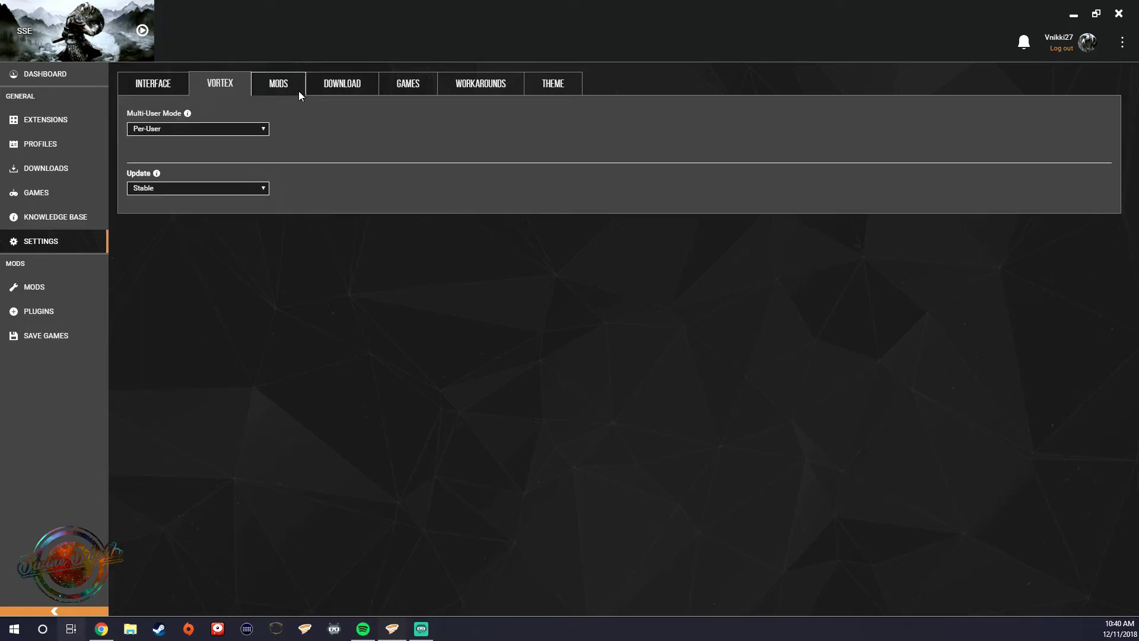
{"action": "left_click", "coordinate": [298, 90]}
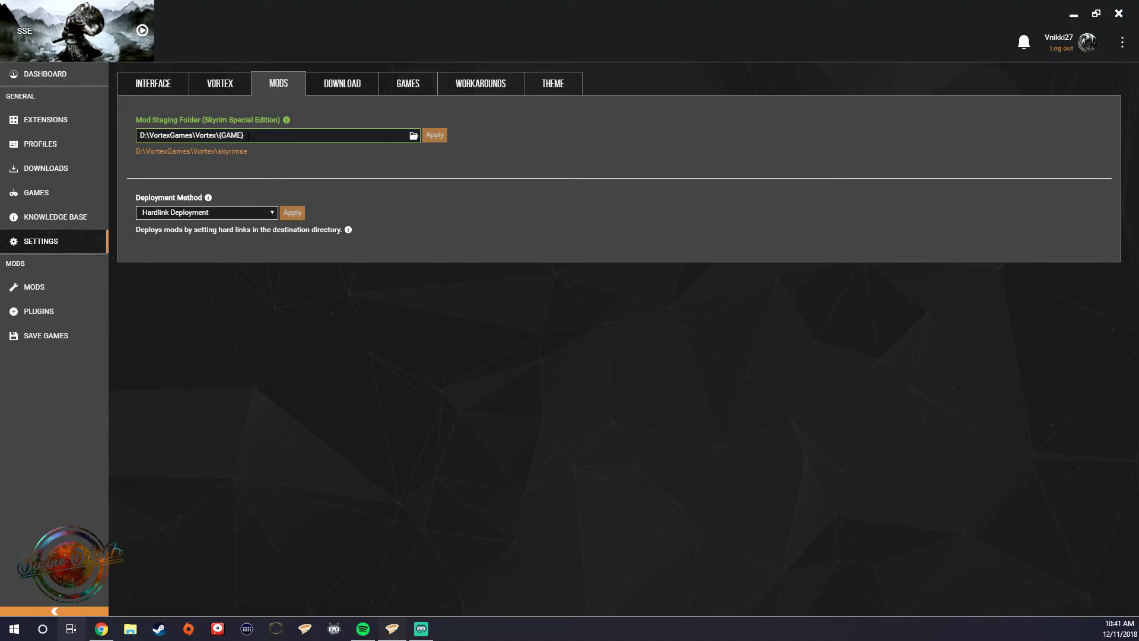
{"action": "left_click_drag", "start_coordinate": [244, 135], "coordinate": [220, 136]}
{"action": "left_click", "coordinate": [300, 186]}
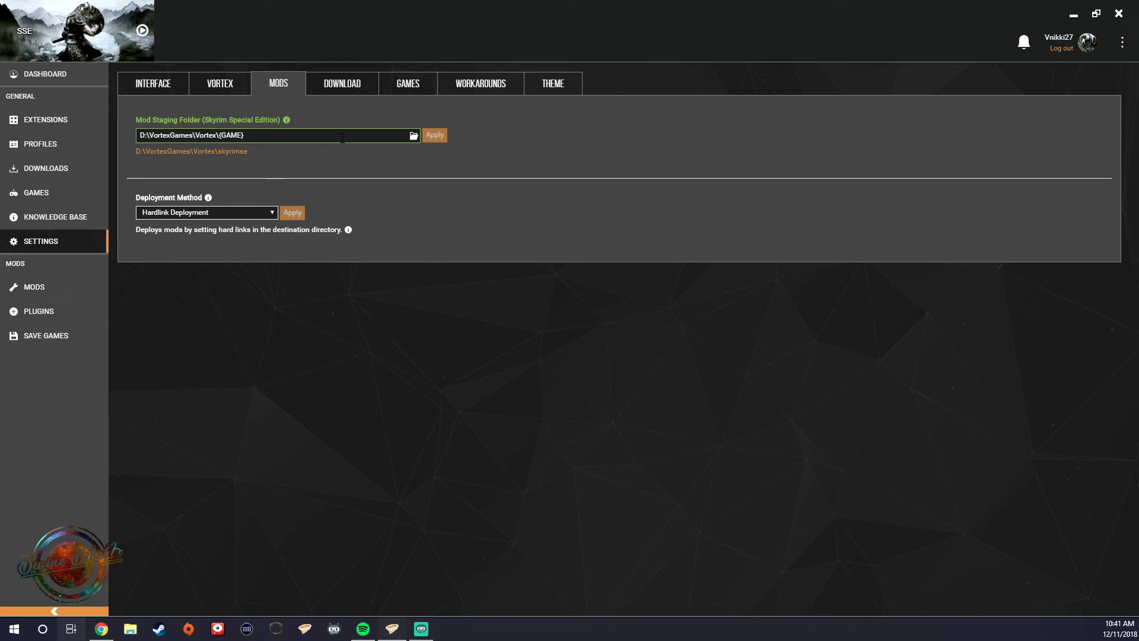
{"action": "left_click", "coordinate": [346, 97]}
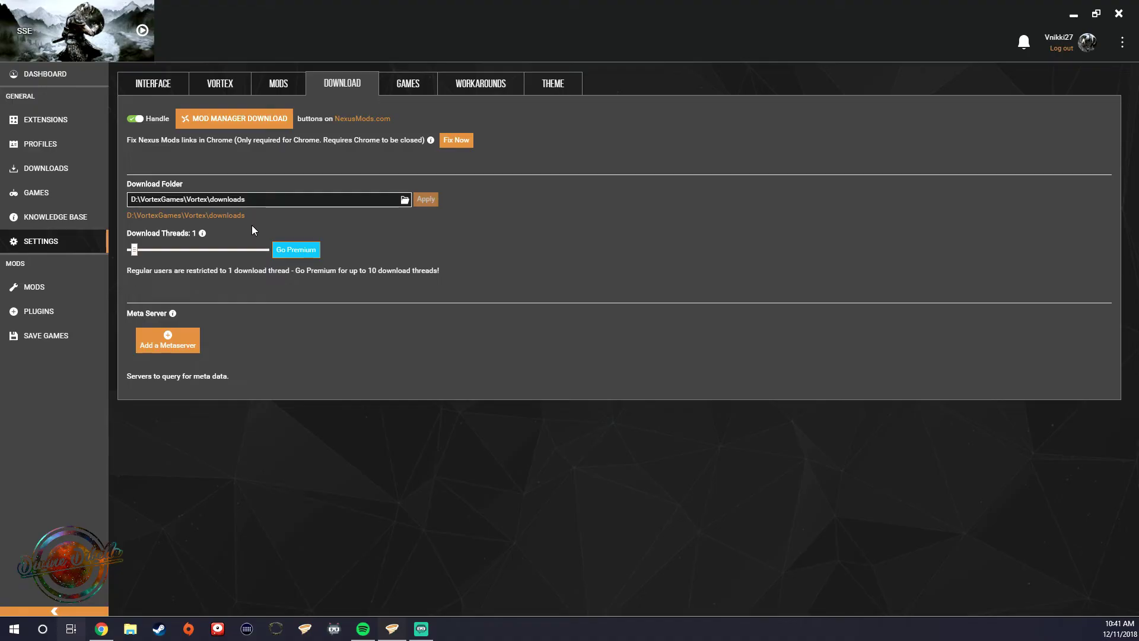
Step: Highlight the full download folder path, then return to the Mods staging settings
{"action": "left_click_drag", "start_coordinate": [246, 200], "coordinate": [119, 205]}
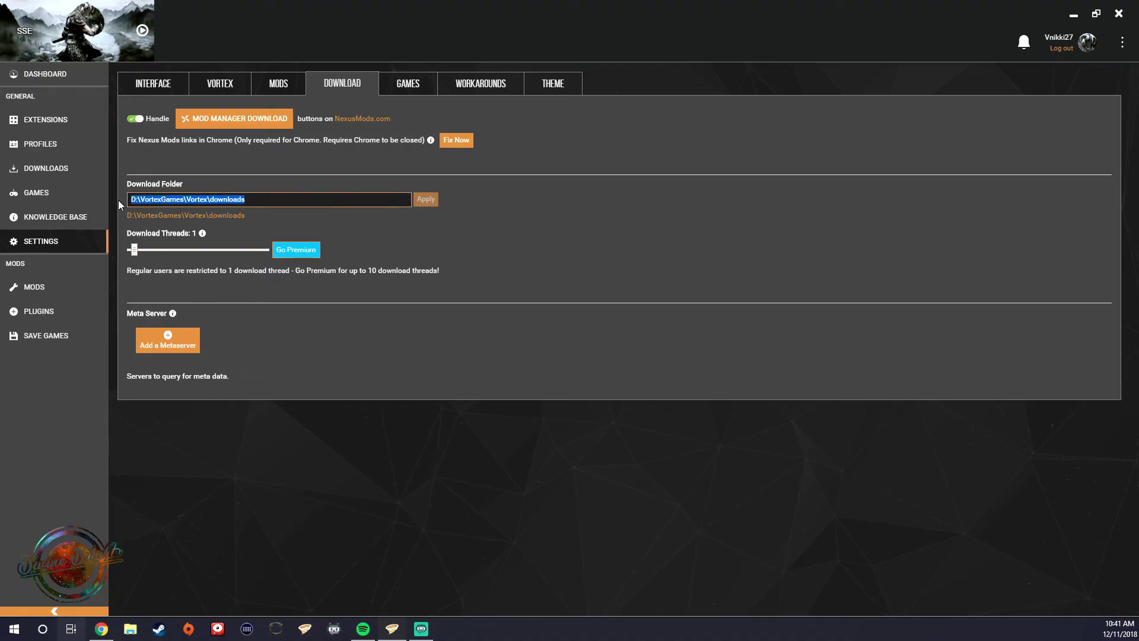
{"action": "left_click", "coordinate": [267, 232]}
{"action": "left_click", "coordinate": [282, 91]}
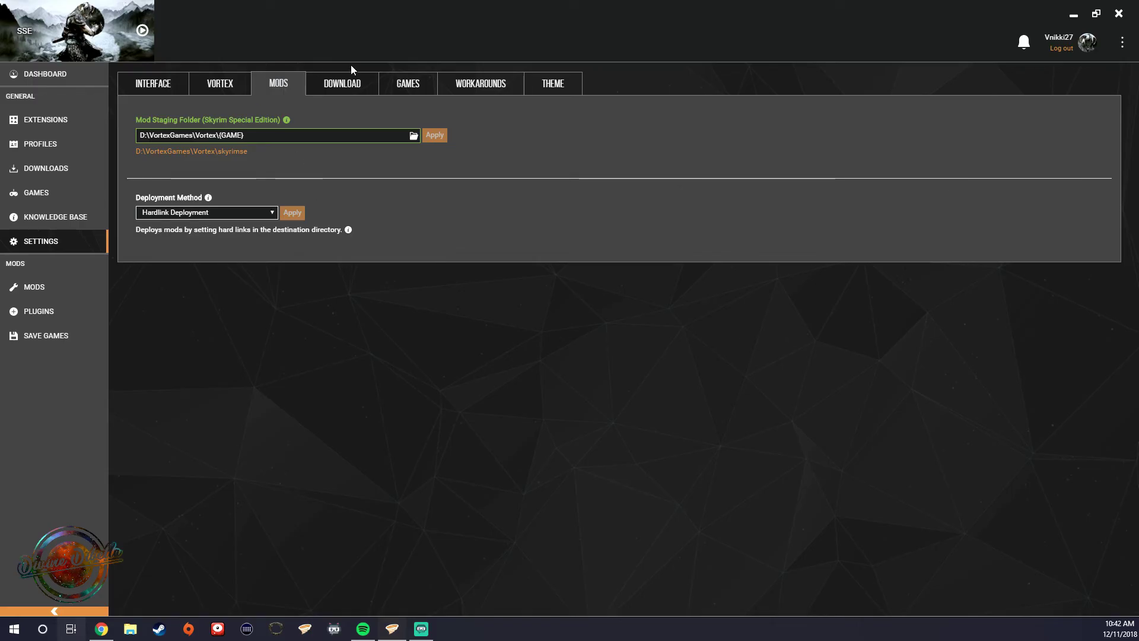
Step: Show the Download tab listing D:\VortexGames\Vortex\downloads, separate from the staging folder
{"action": "left_click", "coordinate": [355, 84]}
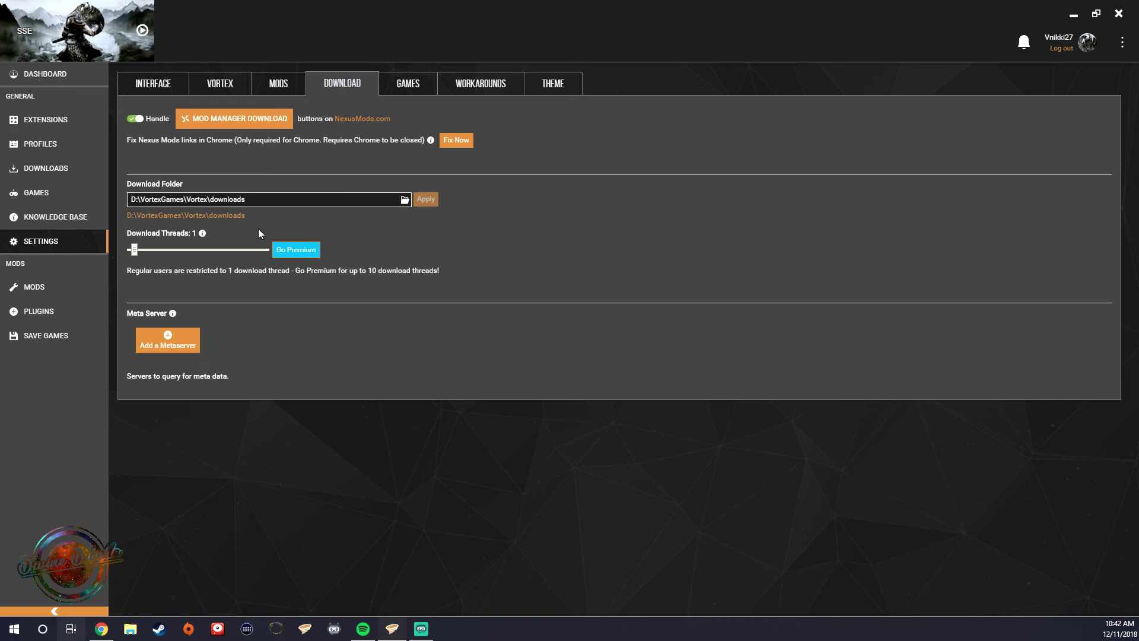